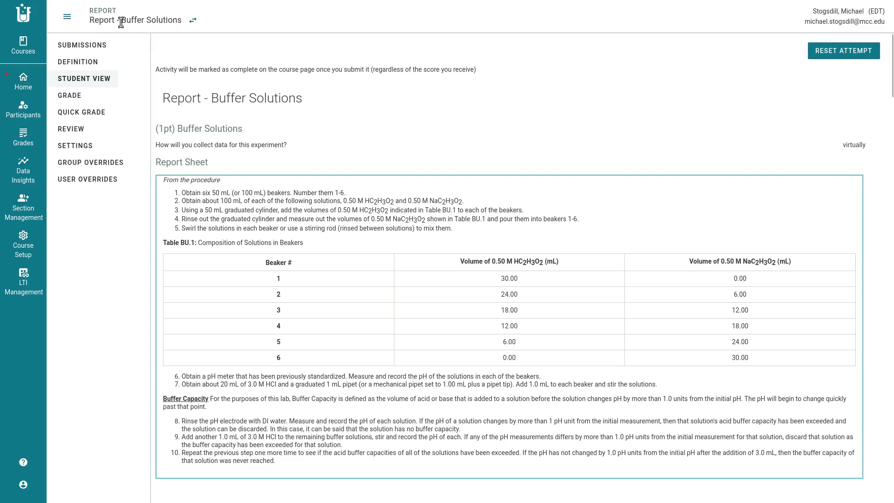
Step: Highlight the report title, then the beaker 1 (30.00 mL acid) and beaker 6 rows of Table BU.1
drag(122, 22, 182, 22)
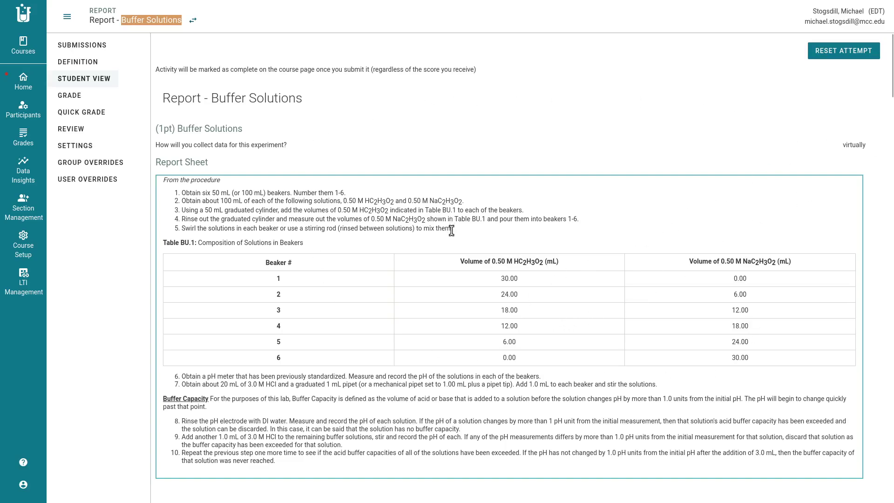
scroll(451, 230, down, 2)
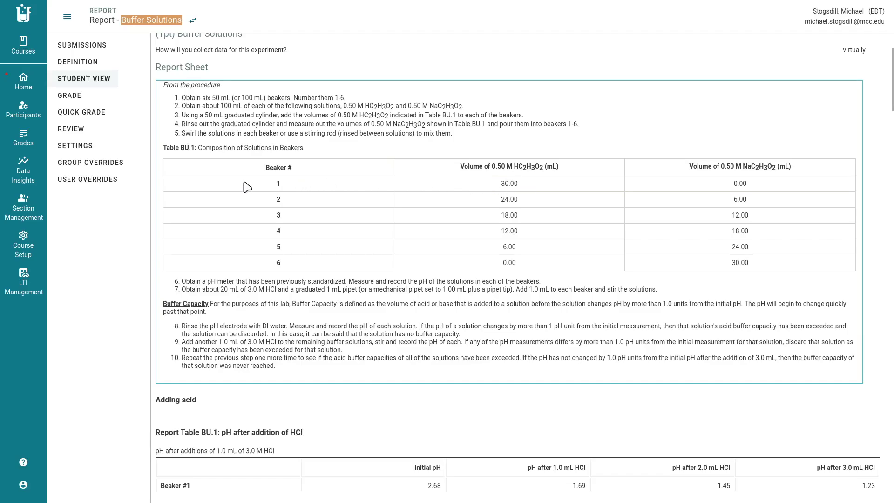
drag(248, 187, 544, 187)
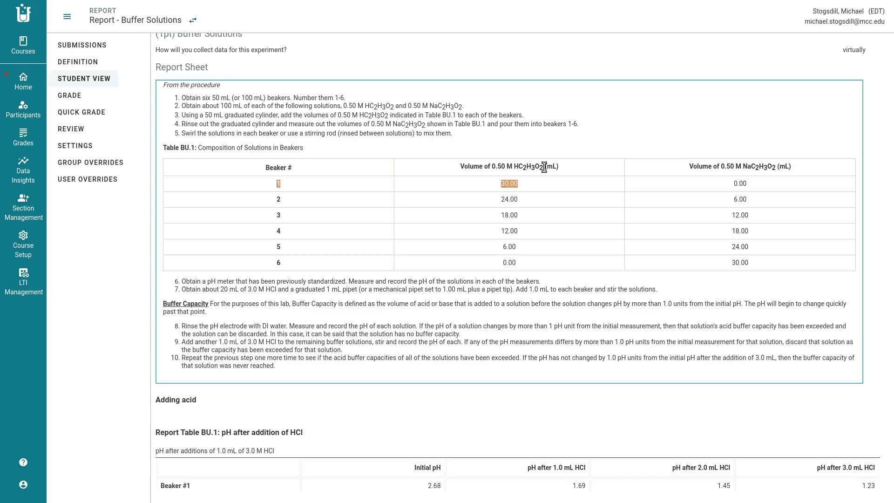
drag(262, 267, 781, 268)
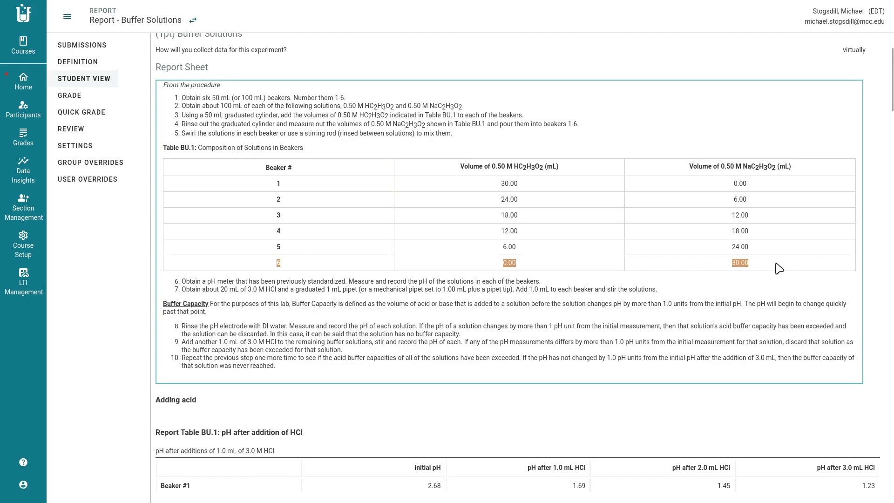
click(500, 205)
Step: Compare the HCl and NaOH pH tables, then continue down to Report Table BU.3
scroll(548, 342, down, 8)
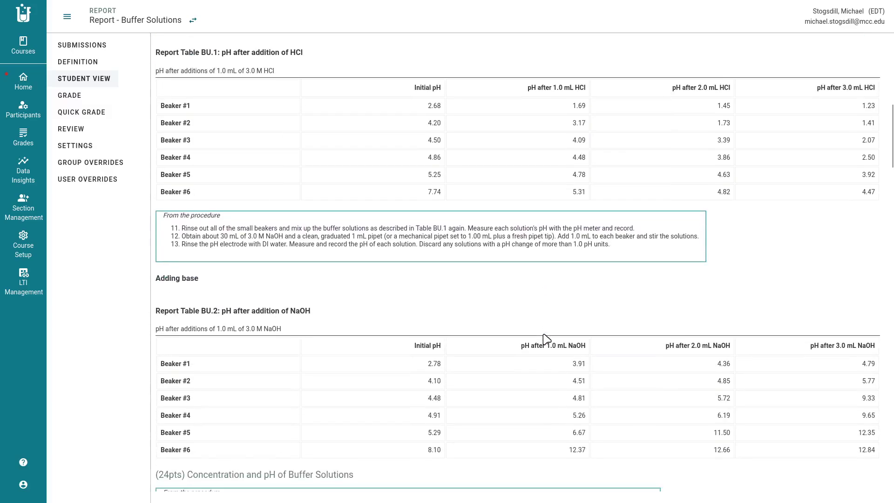
scroll(600, 290, up, 1)
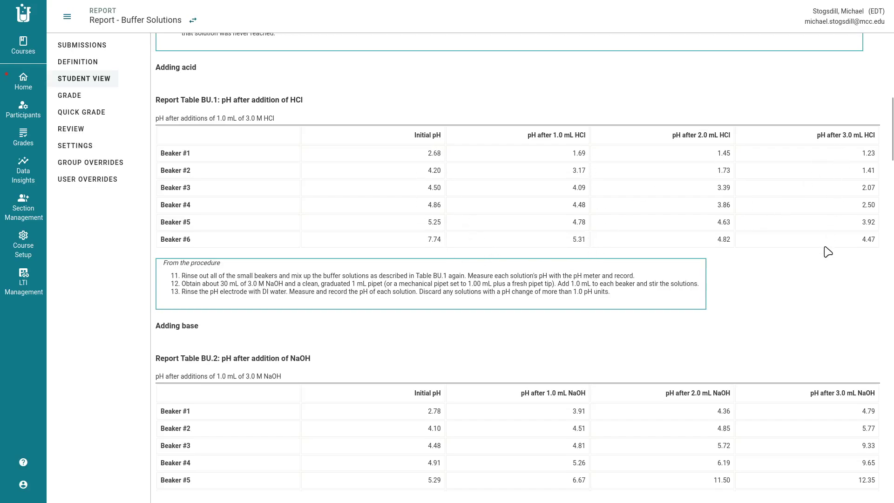
scroll(804, 260, down, 2)
scroll(804, 260, down, 2)
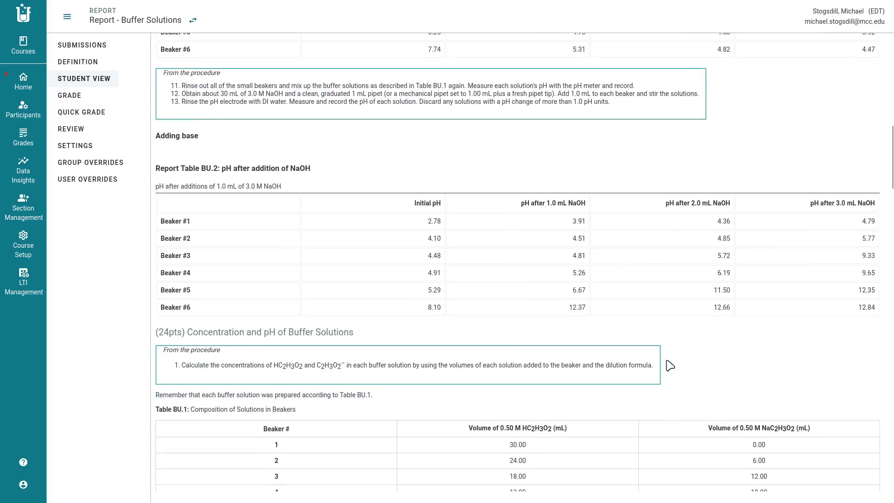
scroll(670, 365, up, 4)
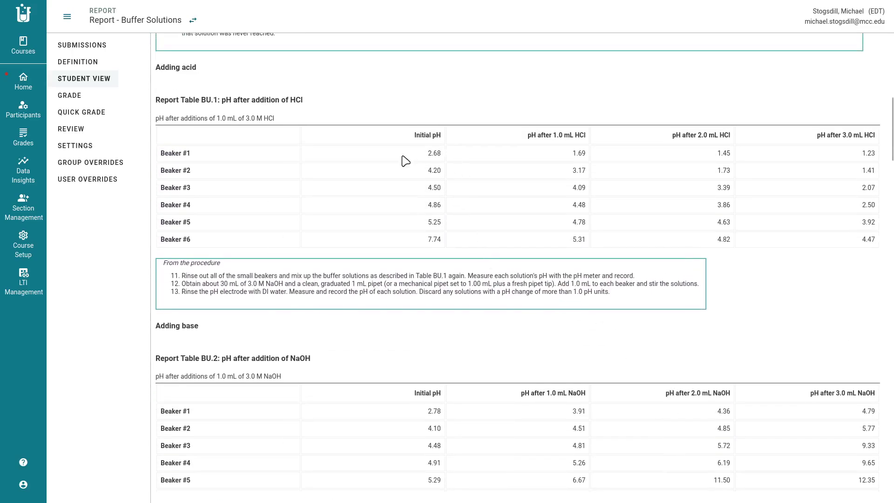
scroll(440, 302, down, 4)
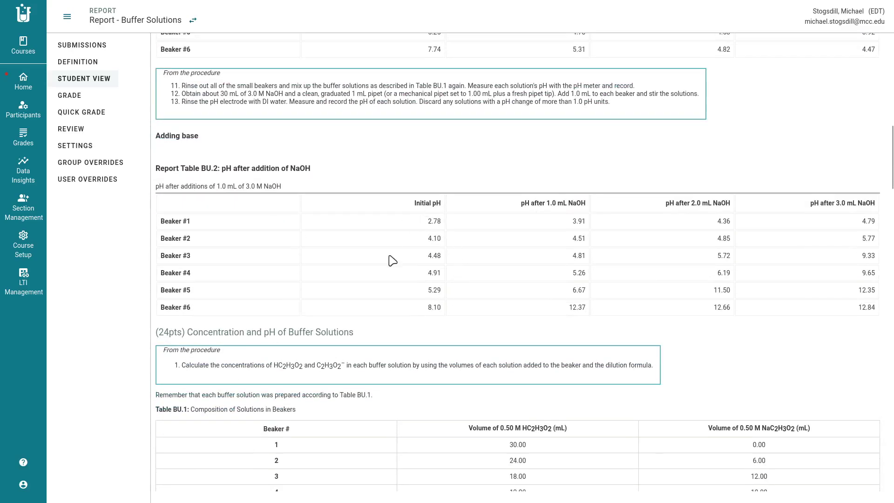
scroll(437, 305, up, 4)
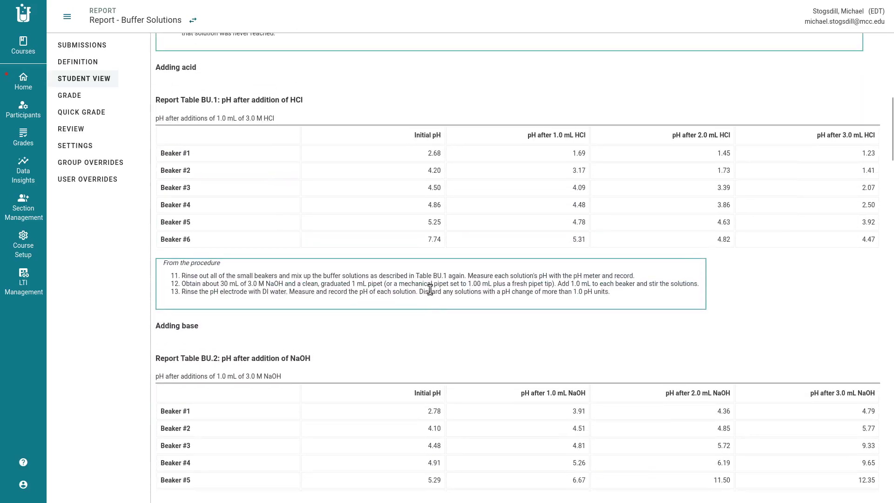
scroll(429, 290, down, 3)
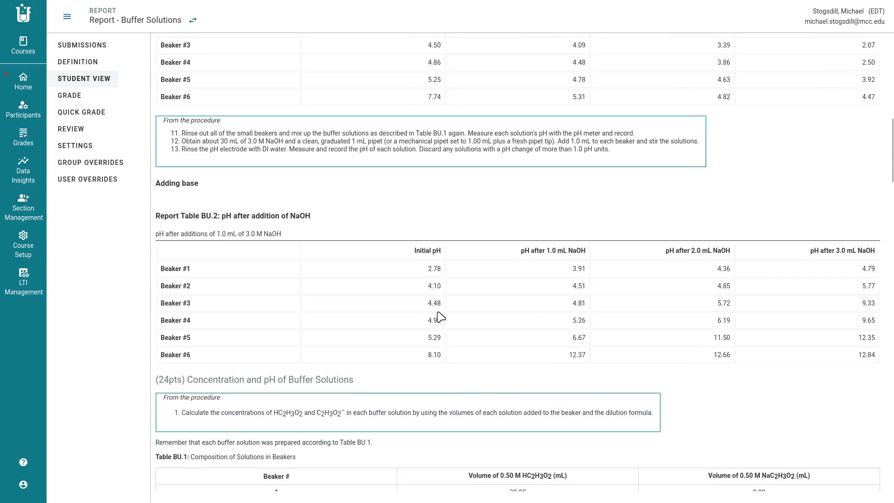
scroll(440, 312, up, 2)
scroll(437, 306, up, 1)
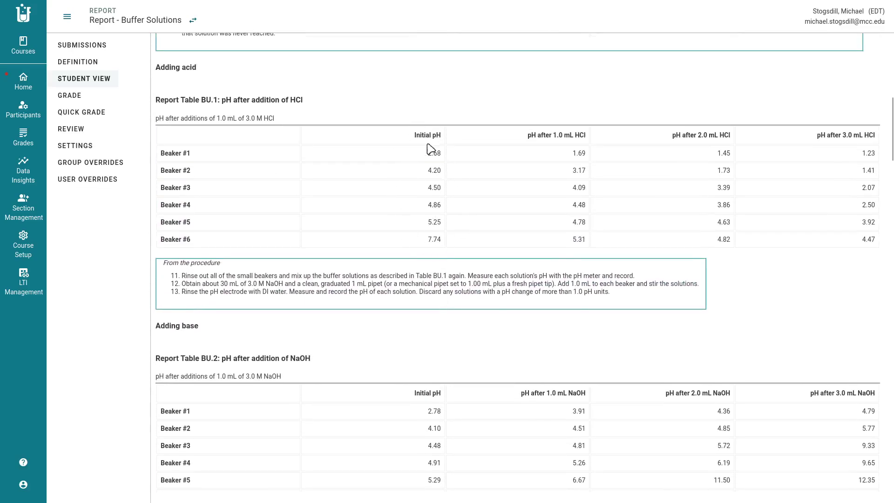
scroll(462, 305, down, 4)
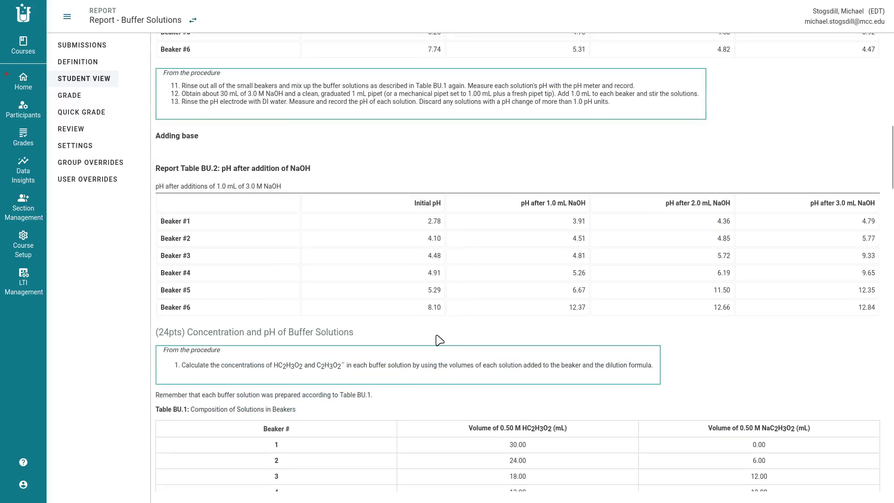
scroll(482, 327, up, 2)
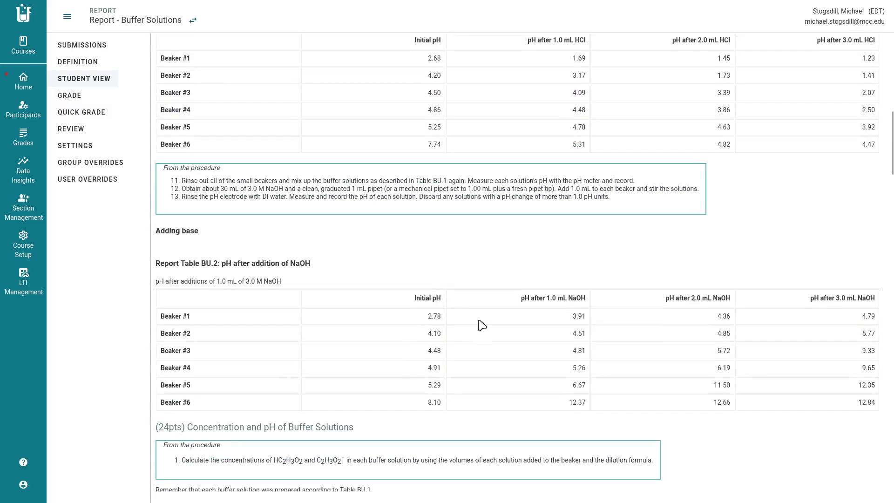
scroll(481, 326, up, 1)
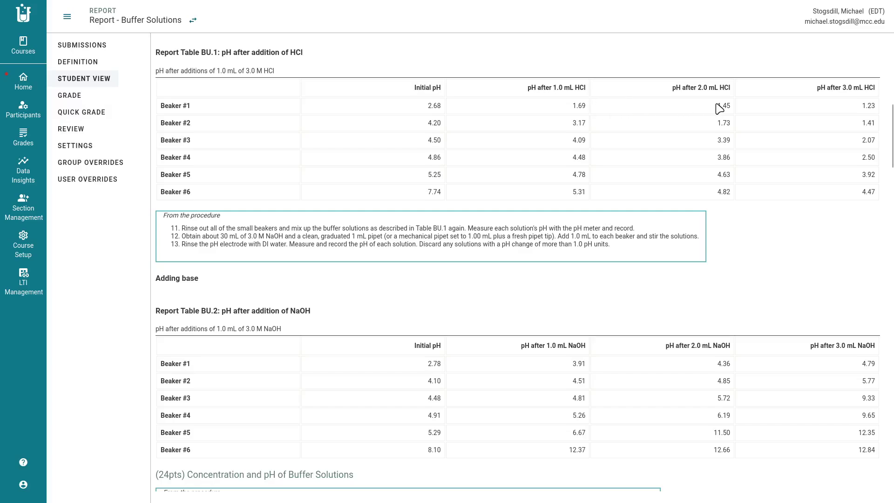
scroll(850, 109, down, 1)
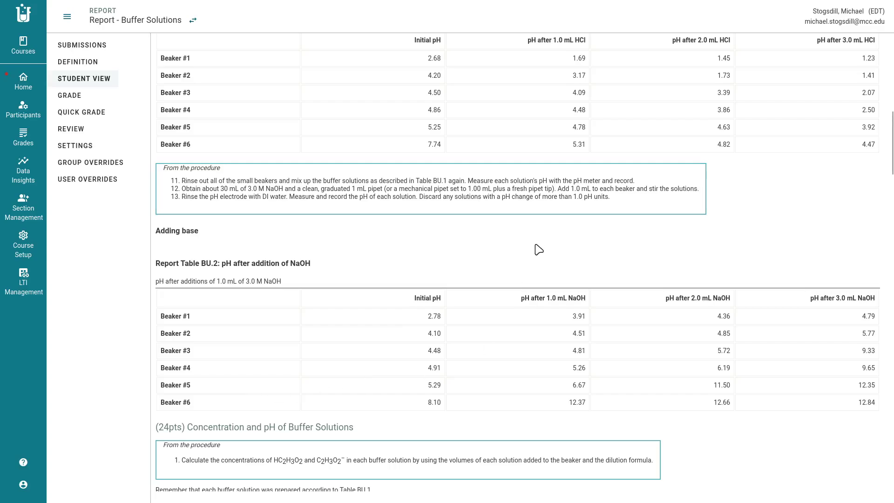
scroll(538, 243, down, 9)
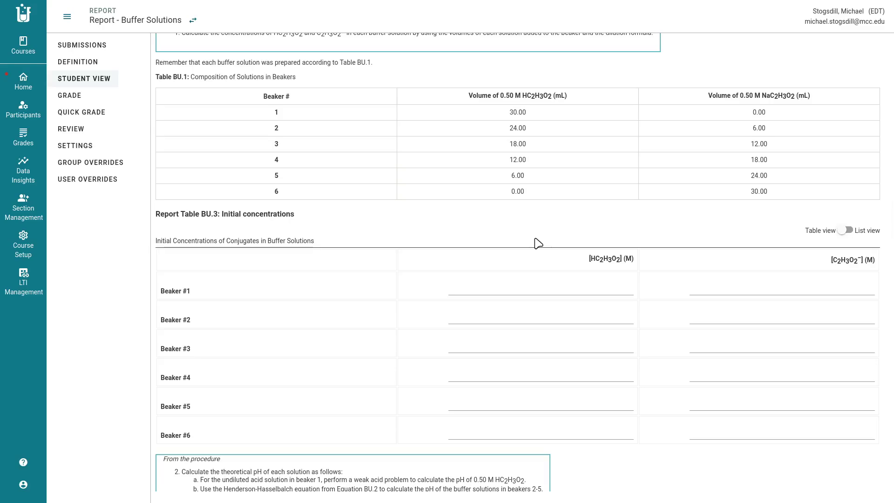
Step: Highlight the 0.50 M acetic acid and sodium acetate concentration headings in Table BU.1
scroll(538, 243, down, 2)
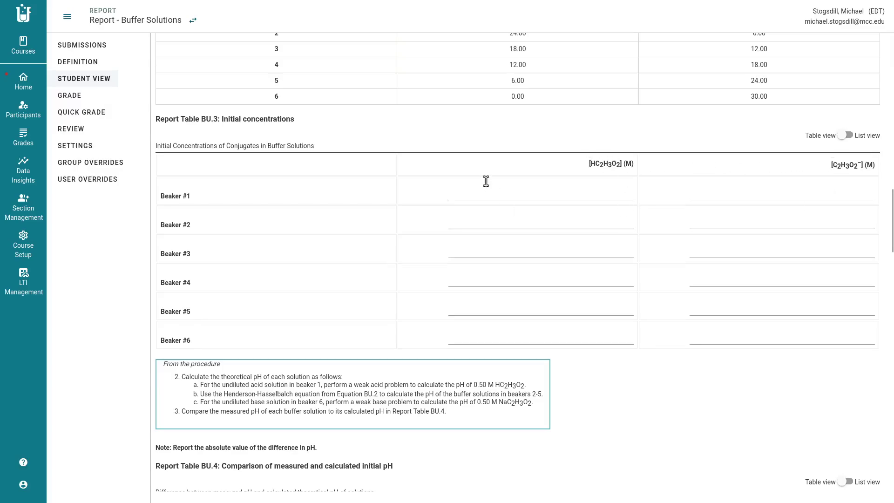
scroll(486, 184, up, 3)
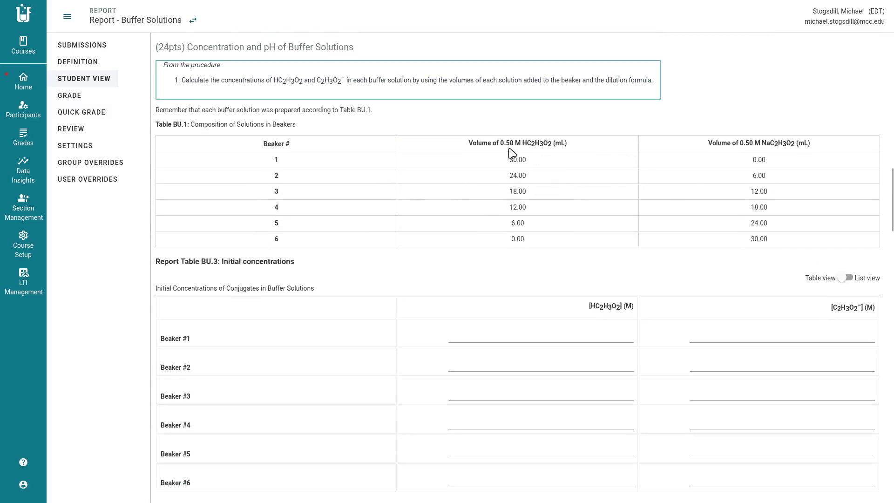
drag(501, 143, 520, 143)
drag(735, 144, 753, 144)
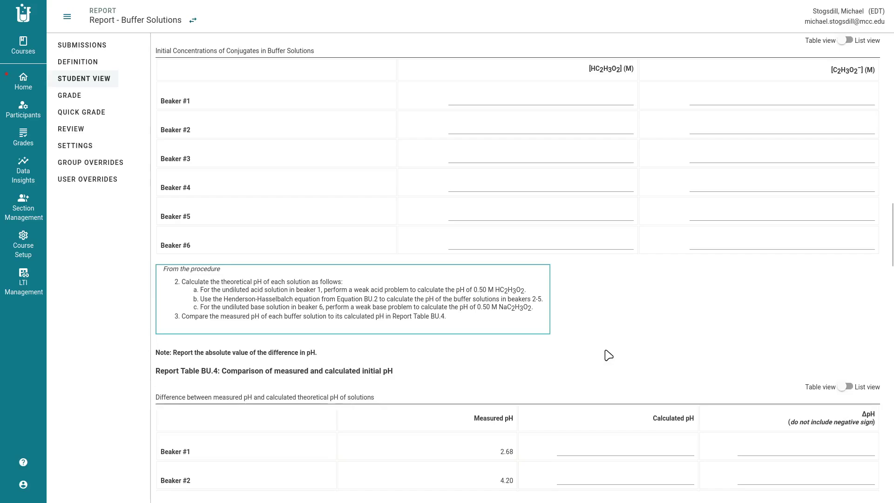
scroll(608, 355, down, 7)
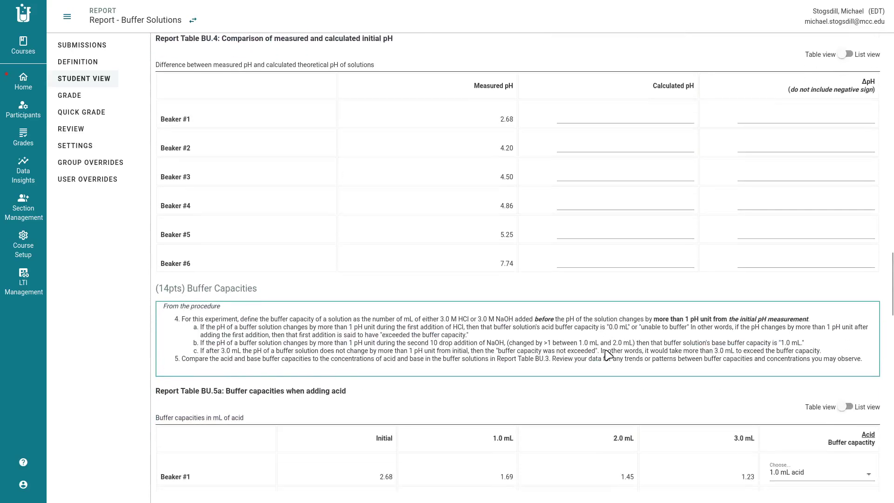
Step: Bring Report Table BU.4 into view and highlight the Beaker #6 label
scroll(608, 355, up, 1)
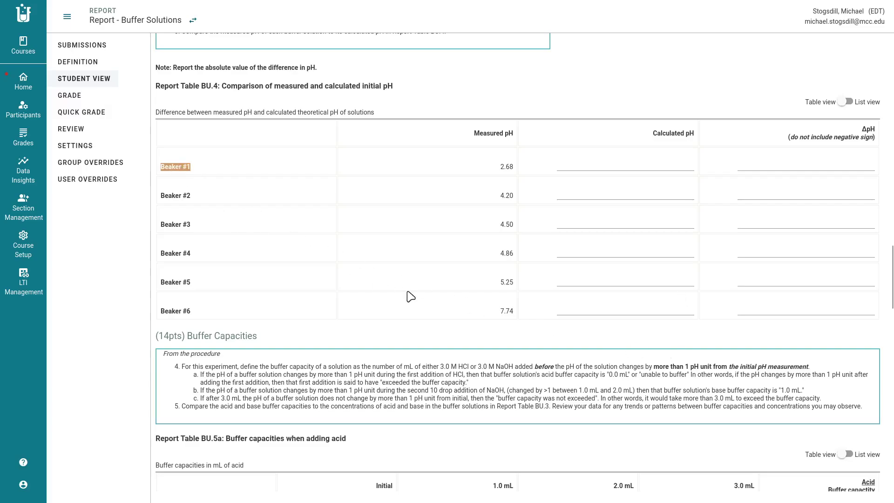
triple_click(175, 309)
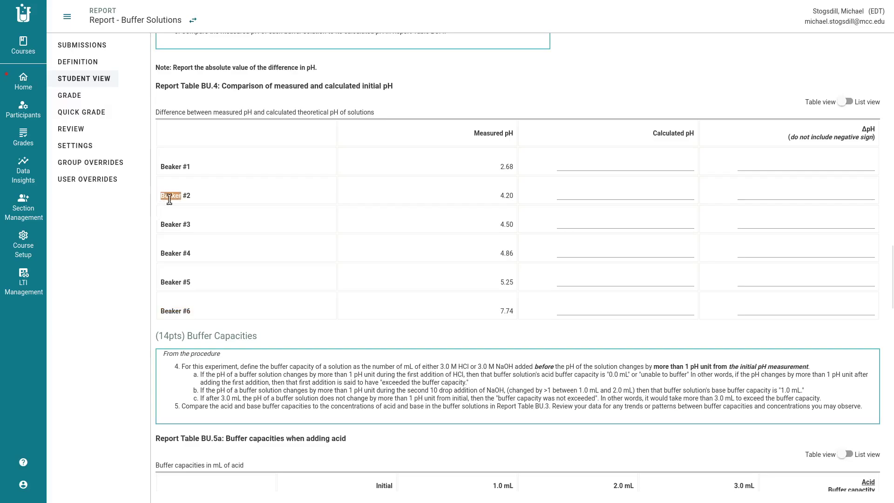
Step: Highlight beakers 2 to 5 and their measured pH values in Table BU.4
drag(180, 208, 204, 288)
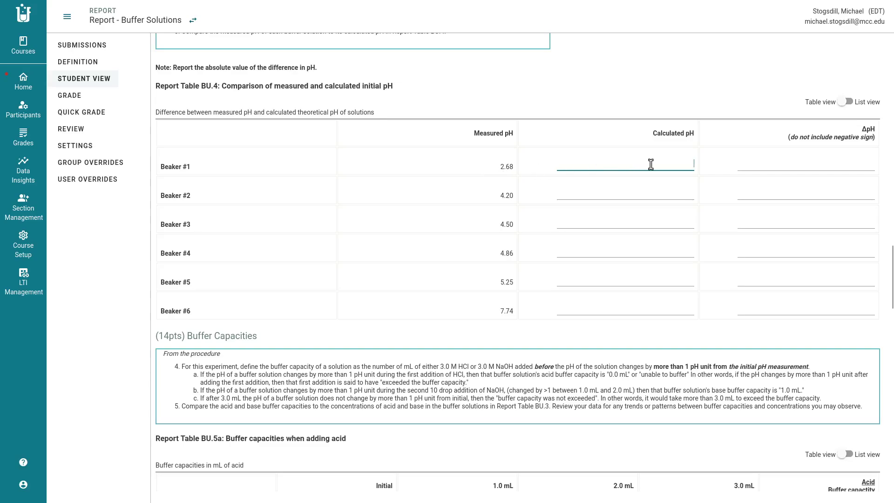
Step: Focus Beaker #1's ΔpH field and highlight the note about omitting the negative sign
click(813, 161)
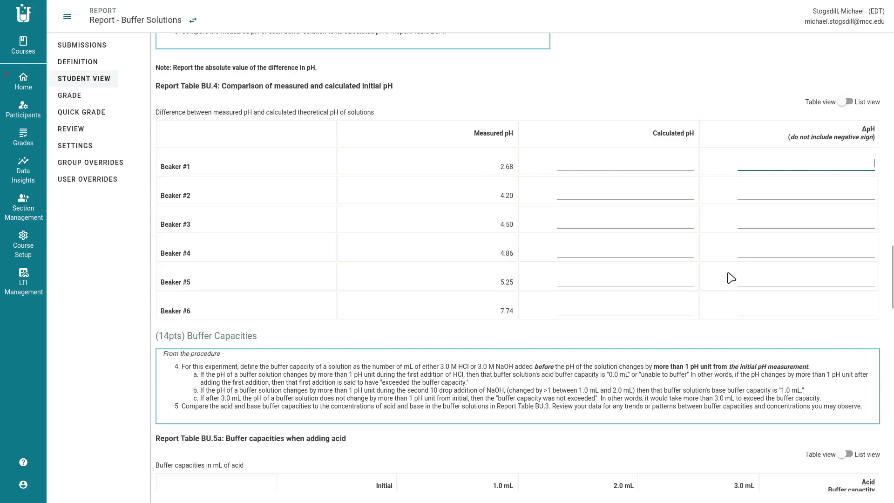
drag(788, 137, 884, 144)
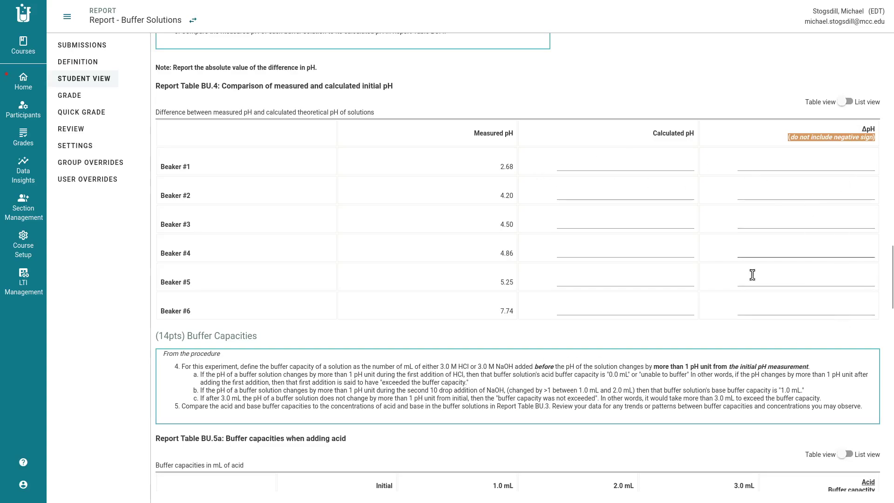
scroll(634, 374, down, 3)
scroll(633, 373, down, 4)
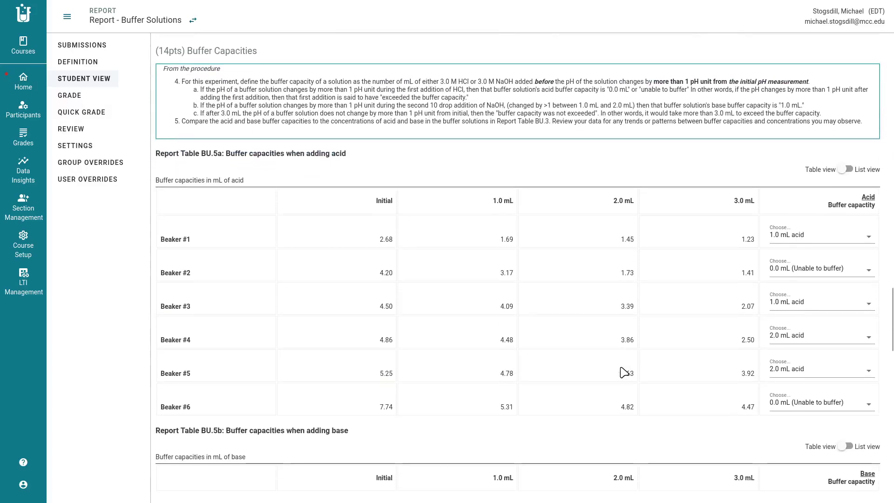
scroll(621, 371, down, 1)
scroll(616, 371, down, 1)
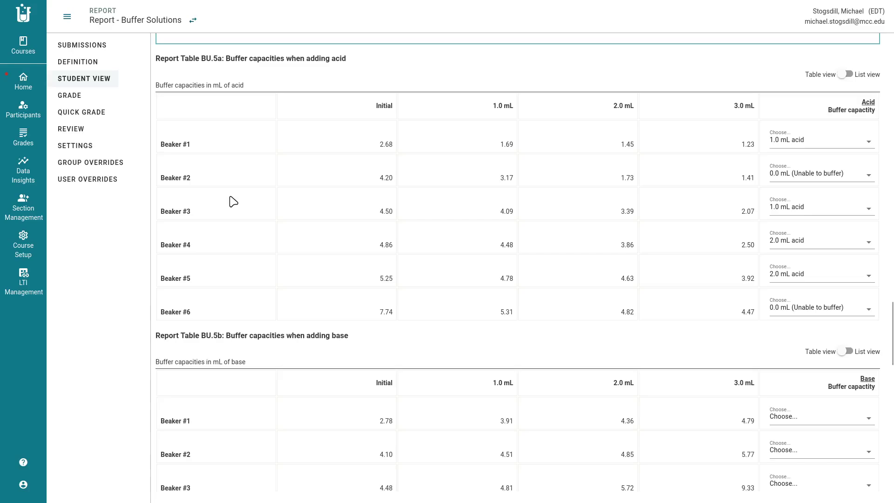
scroll(261, 231, up, 2)
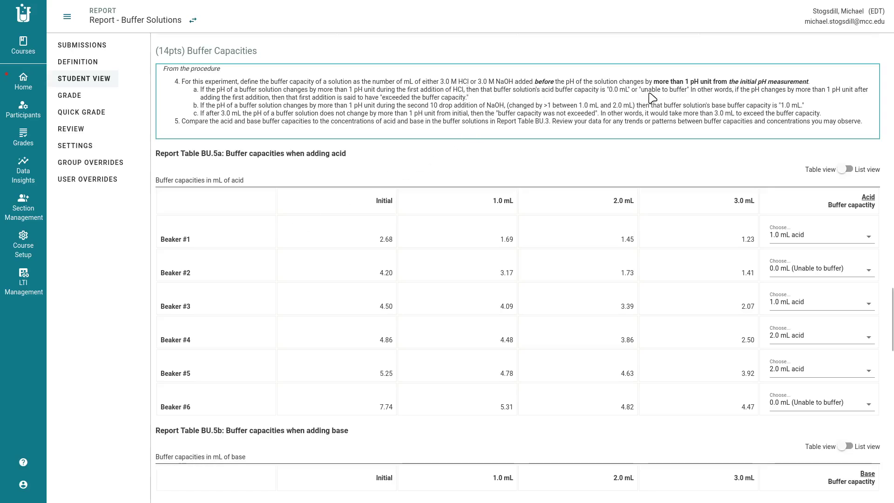
drag(680, 81, 721, 82)
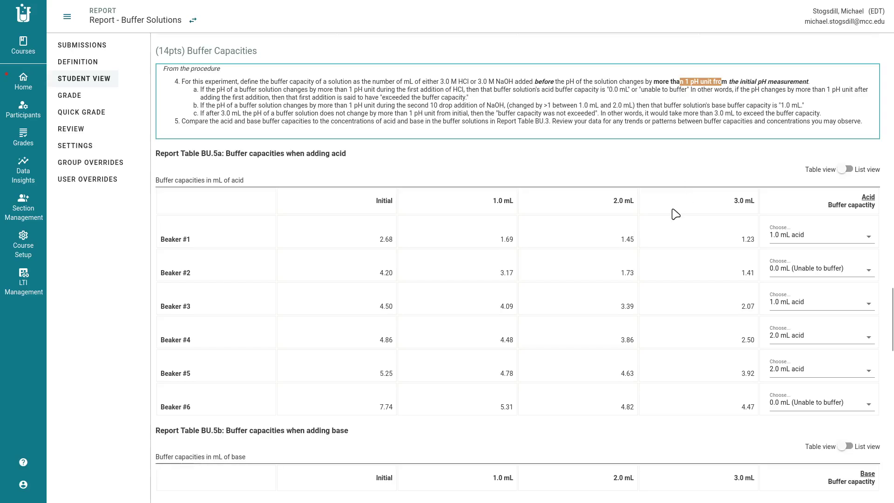
scroll(675, 211, down, 2)
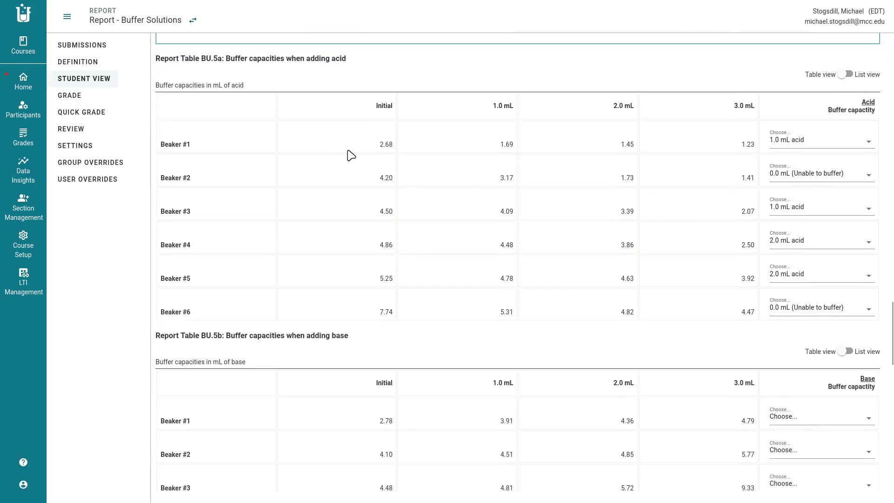
drag(388, 145, 380, 144)
click(504, 143)
drag(386, 178, 379, 178)
Step: Set Beaker #1's base buffer capacity in Table BU.5b to 0.0 mL (Unable to buffer)
scroll(610, 264, down, 5)
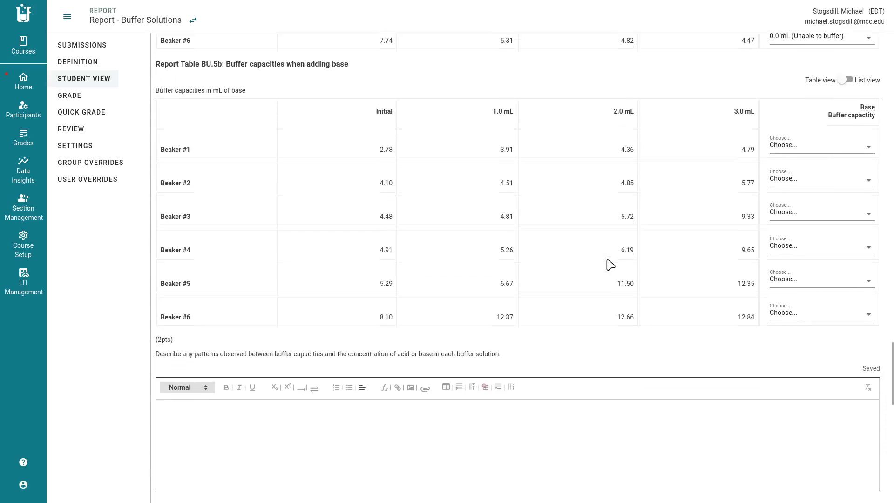
scroll(609, 264, down, 1)
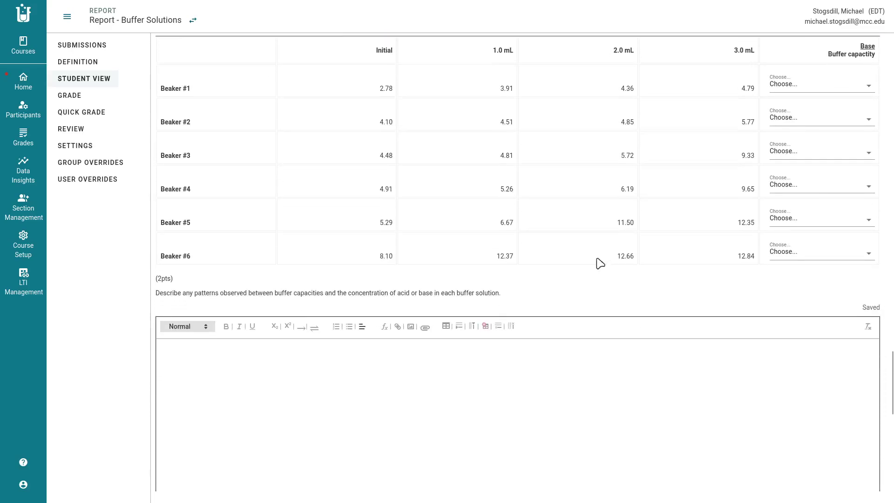
double_click(390, 88)
click(783, 88)
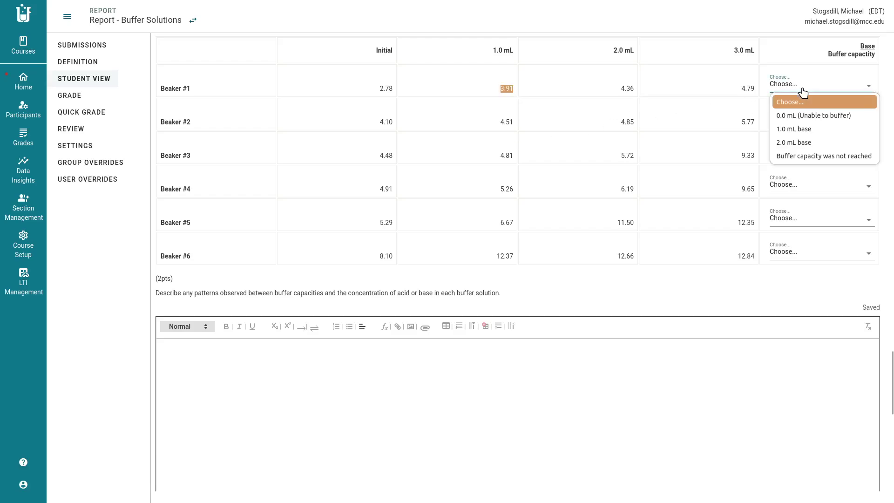
click(804, 115)
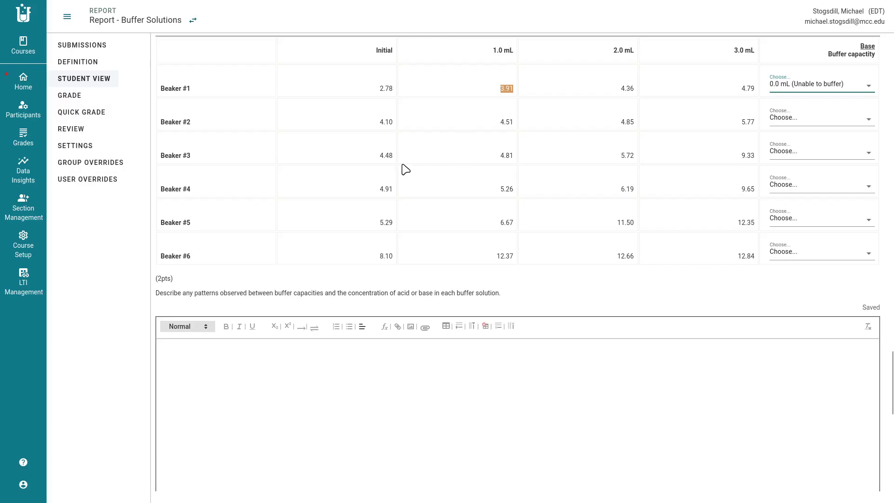
Step: Set Beaker #2's base buffer capacity to 2.0 mL base after checking its pH values
double_click(386, 122)
double_click(748, 122)
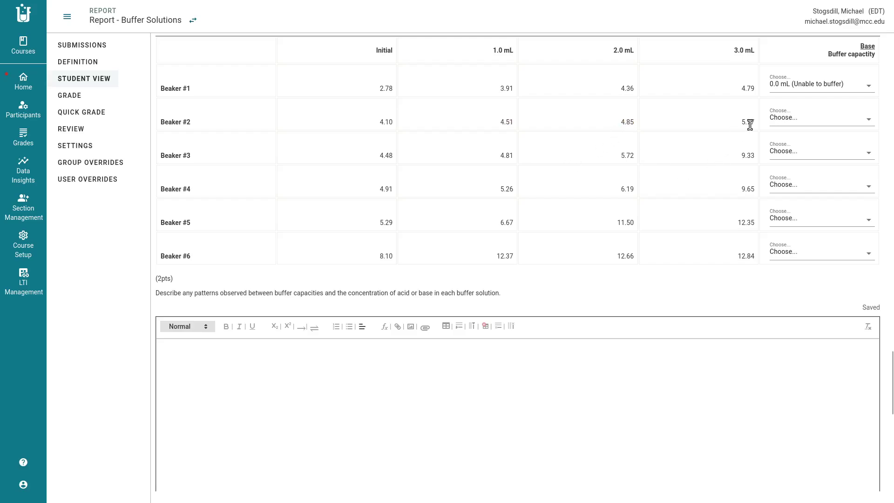
click(793, 118)
click(802, 177)
Step: Highlight the buffer capacity patterns question and place the cursor in its description box
scroll(561, 231, down, 6)
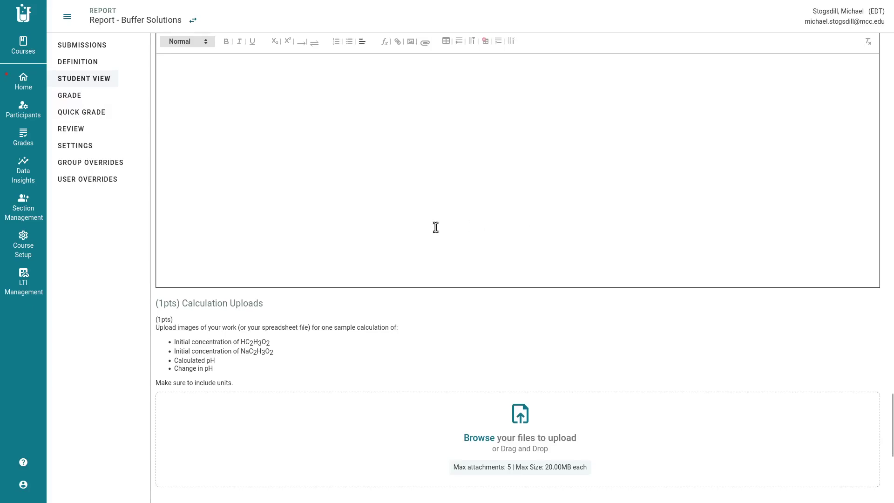
scroll(419, 227, up, 2)
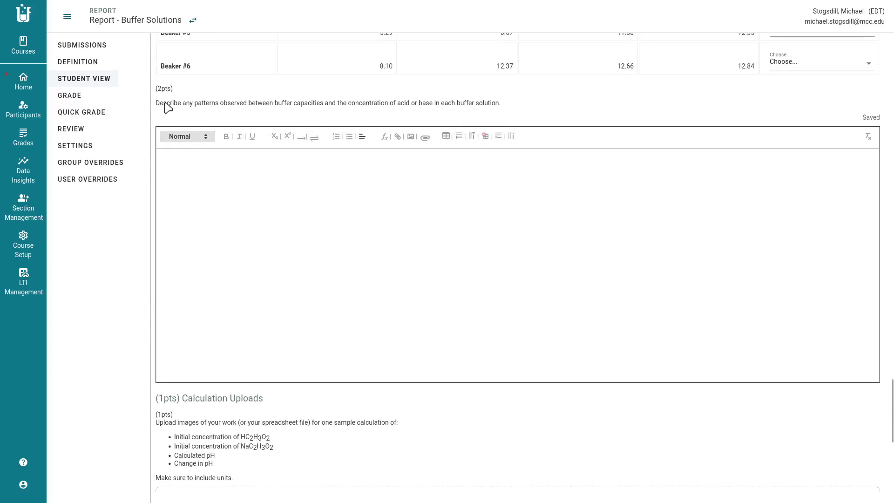
drag(158, 103, 507, 107)
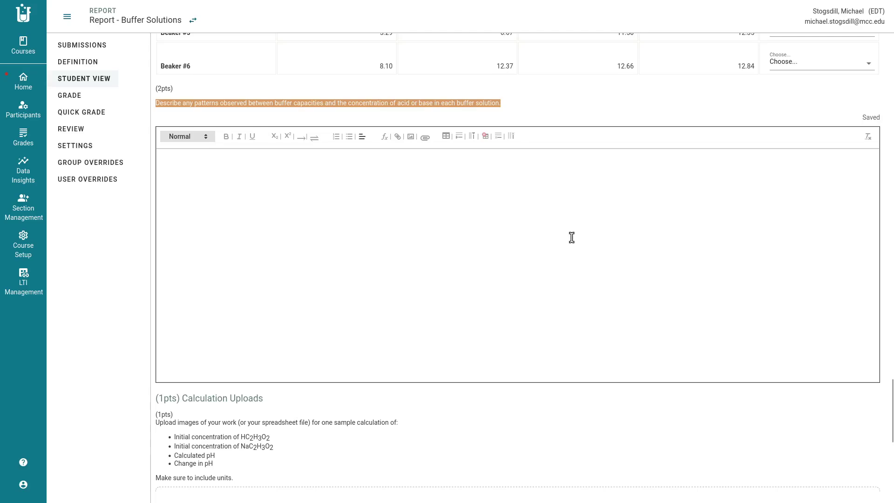
scroll(572, 237, down, 1)
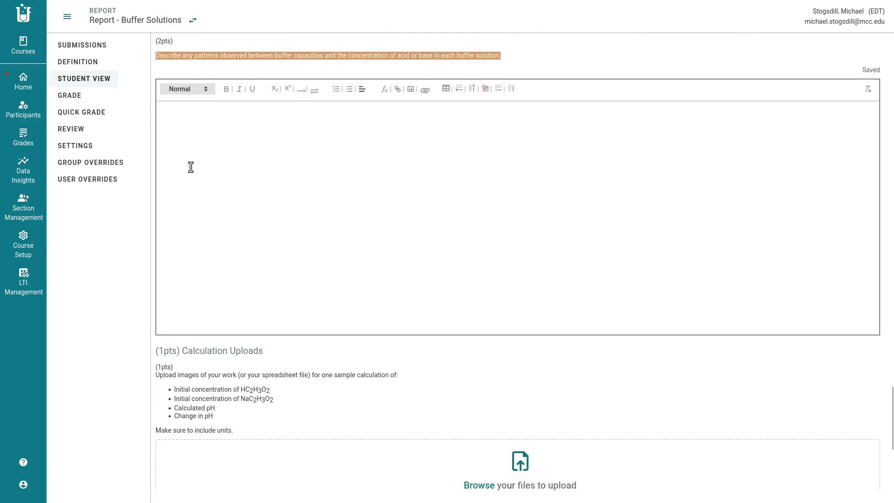
click(198, 139)
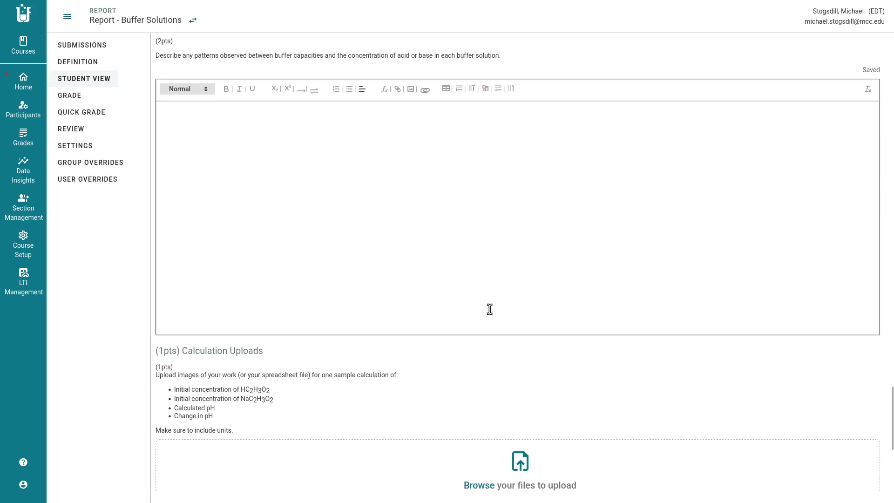
Step: Look over the empty upload sections, then return to the top of the report
scroll(489, 309, down, 6)
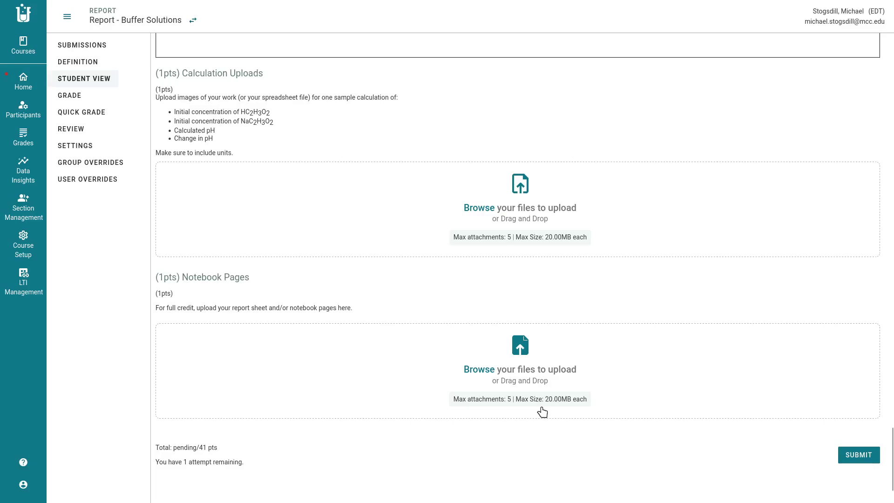
scroll(541, 410, up, 9)
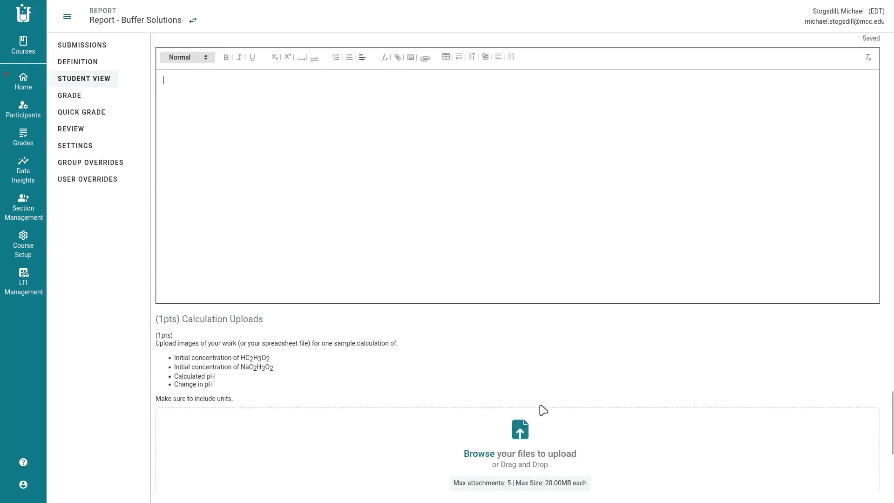
scroll(537, 403, up, 18)
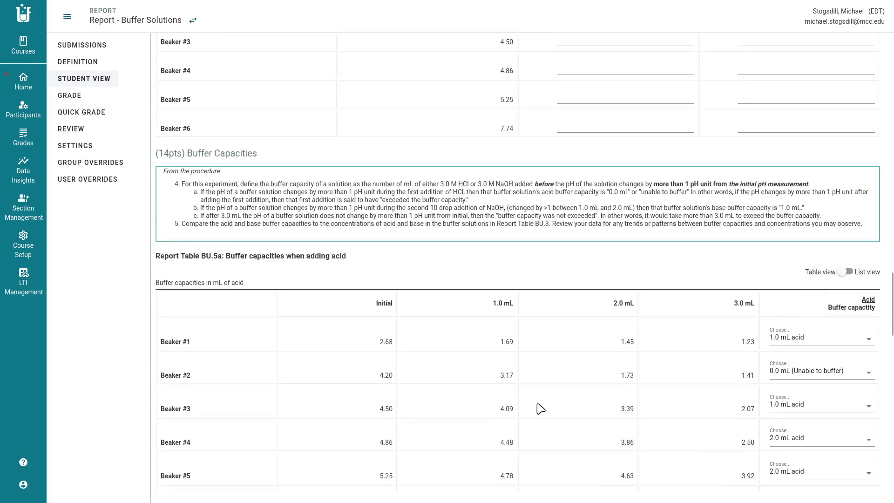
scroll(541, 408, up, 15)
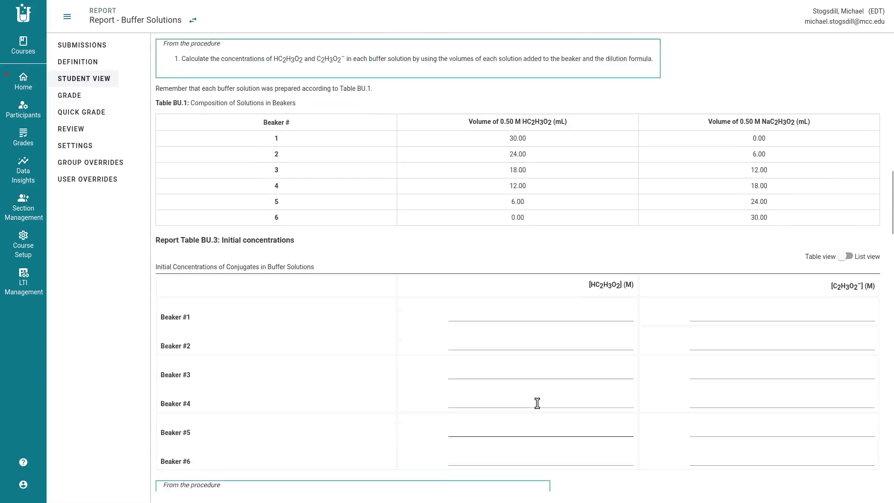
scroll(540, 408, up, 18)
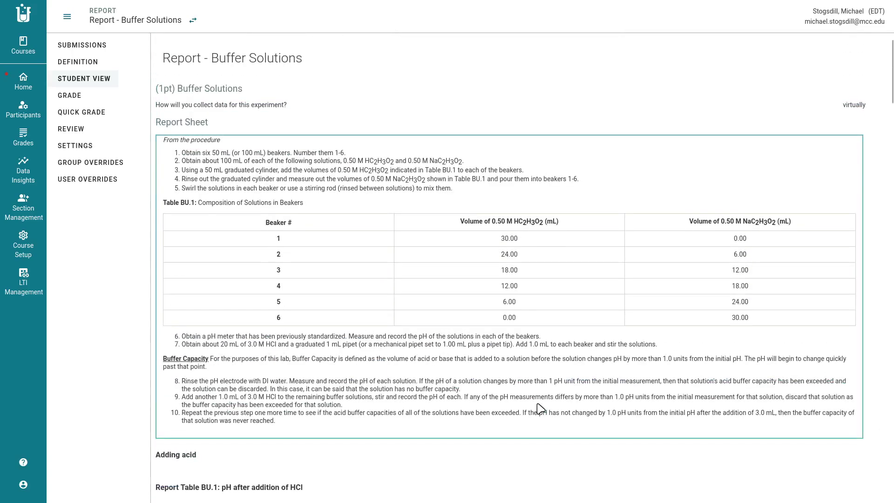